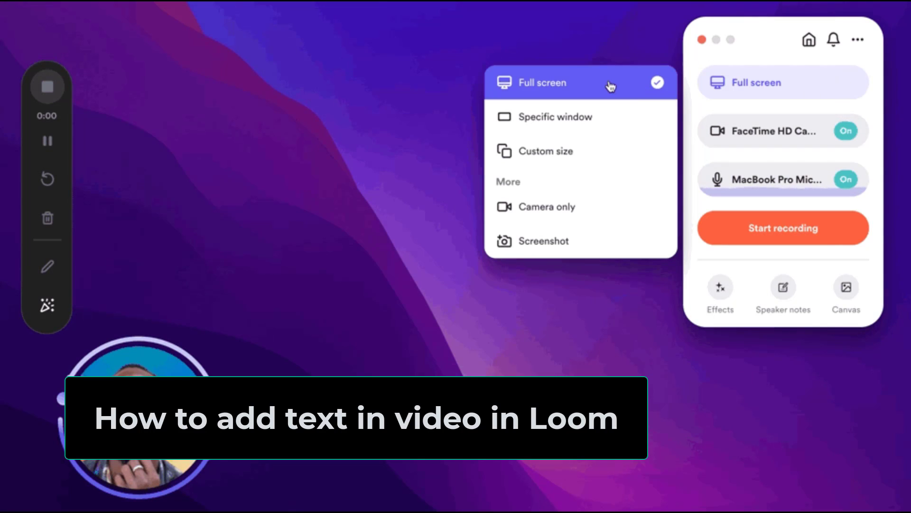
Step: Set the recorder's camera to No Camera so no camera bubble is recorded
click(729, 143)
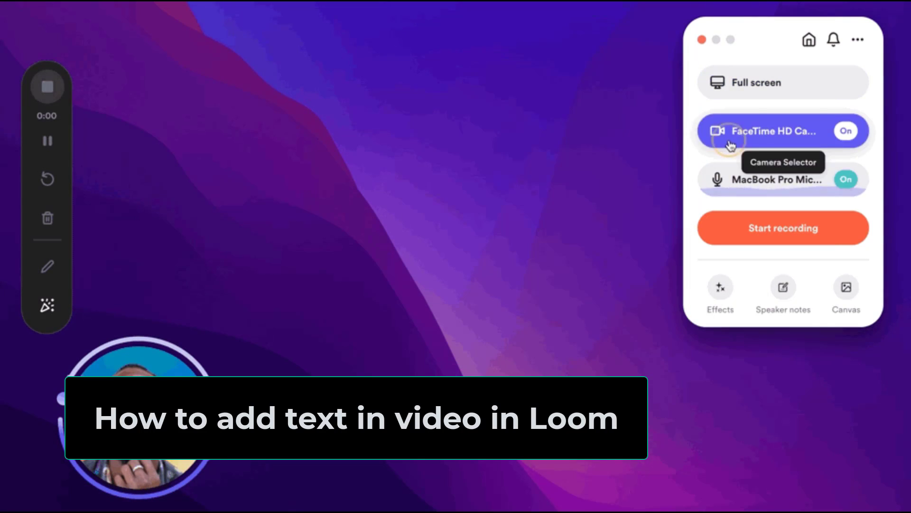
click(670, 133)
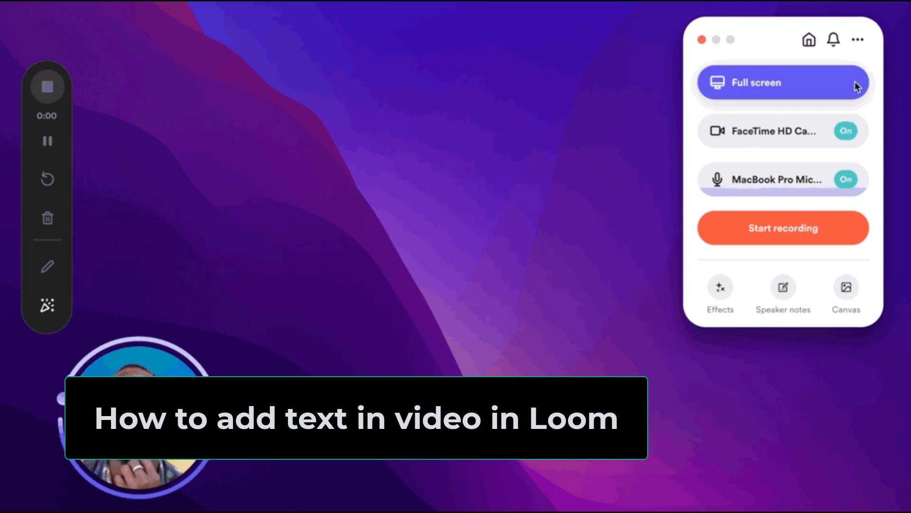
click(845, 82)
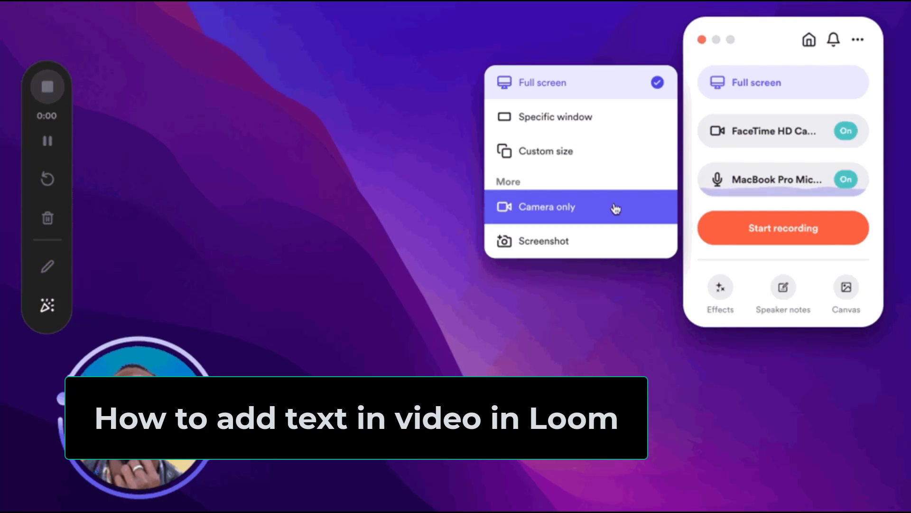
click(731, 145)
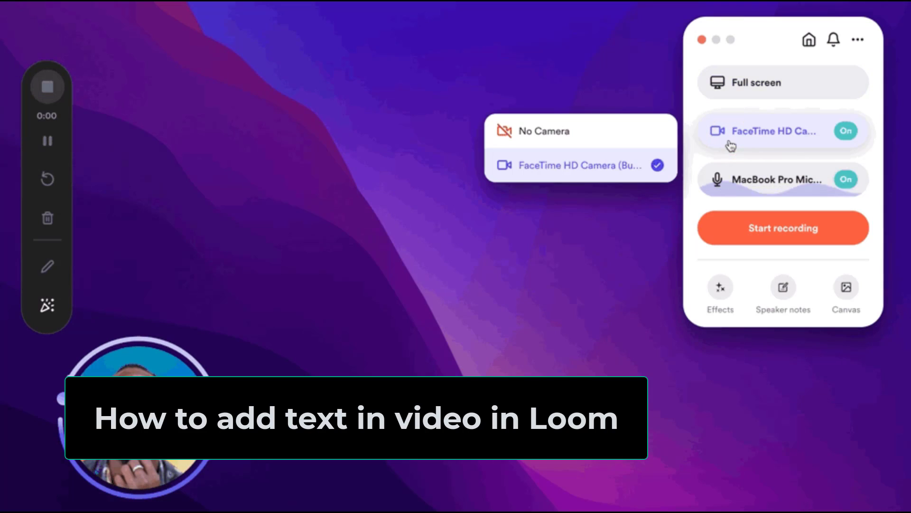
click(672, 136)
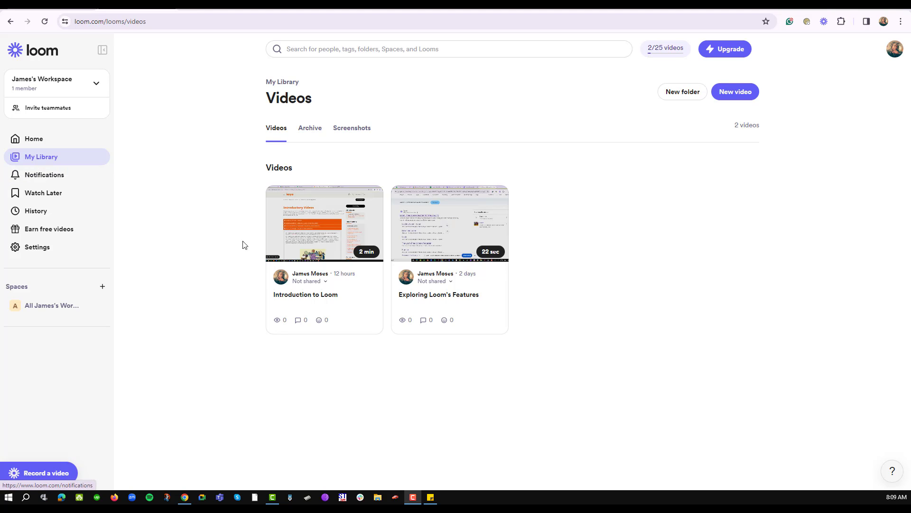
Step: Open the 'Exploring Loom's Features' video from My Library and show its Edit options
mouse_move(503, 242)
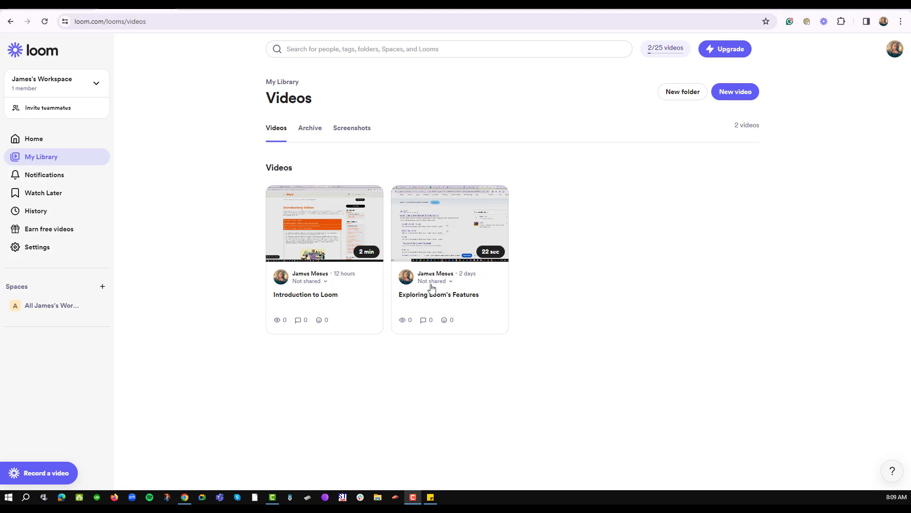
click(445, 240)
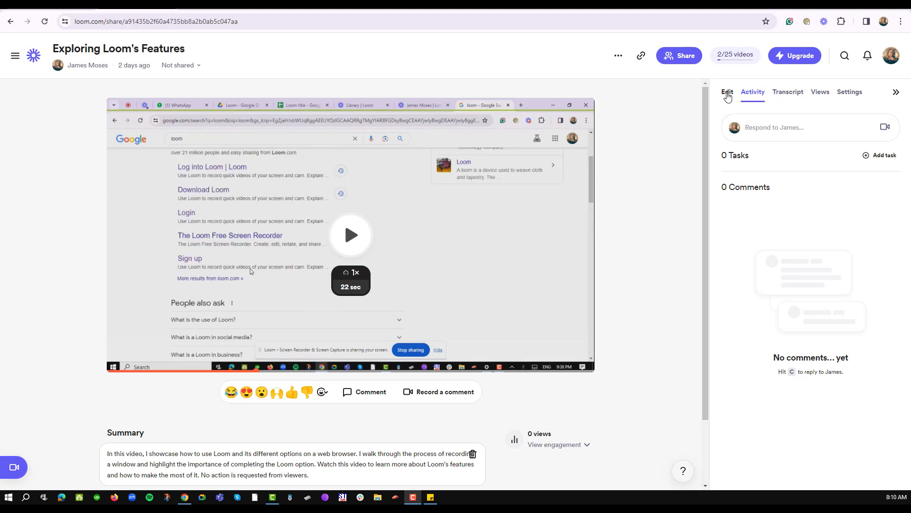
click(728, 94)
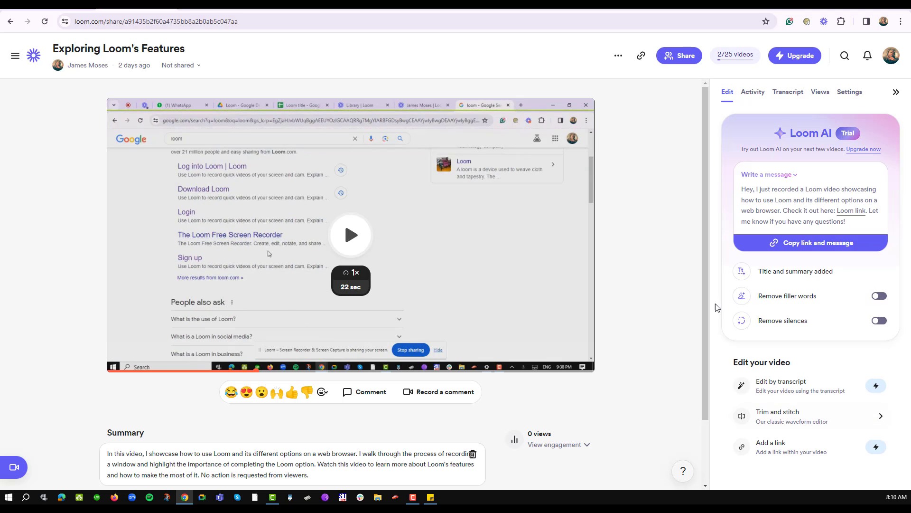
mouse_move(788, 417)
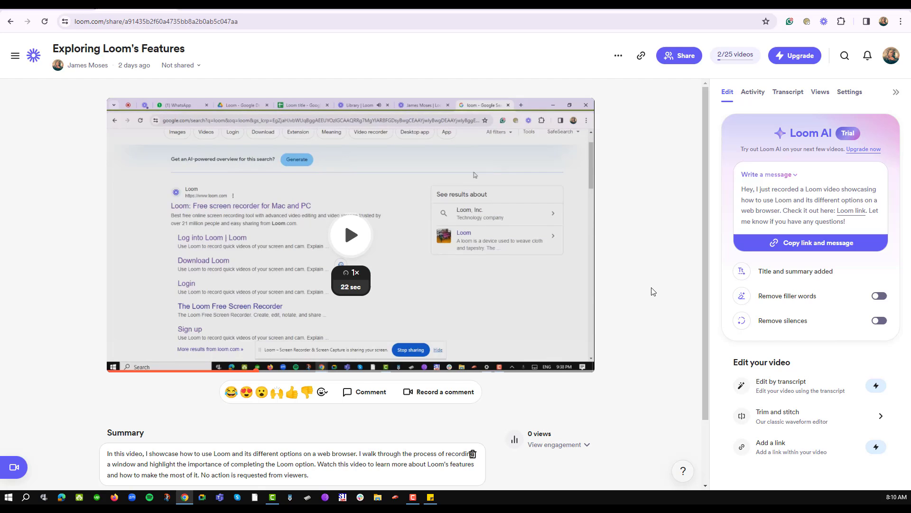
Step: Trim the summary's last sentence back to 'No action' and append 'sadfghjkl'
scroll(653, 291, down, 2)
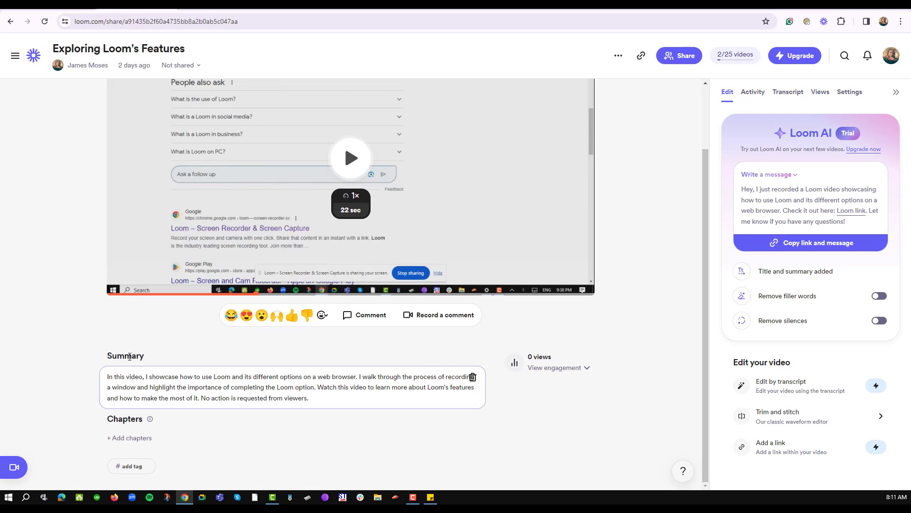
click(192, 379)
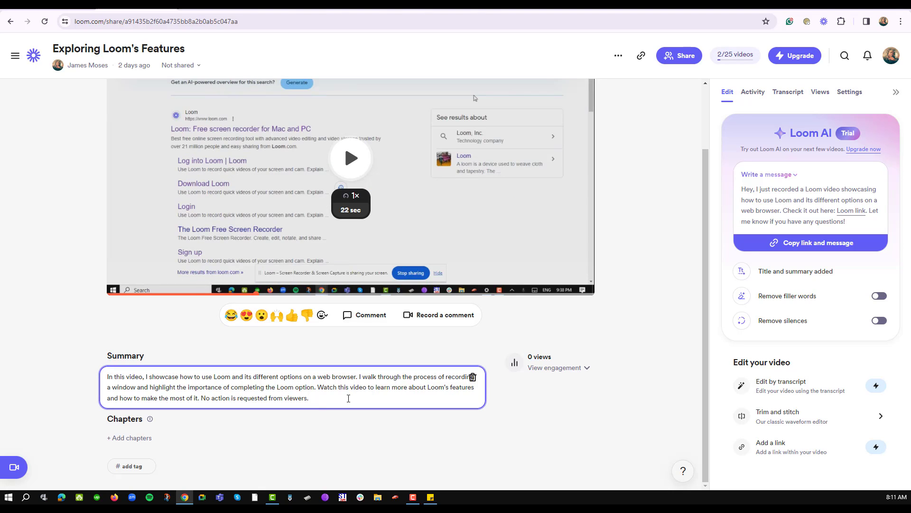
key(BackSpace)
key(BackSpace)
key(BackSpace)
key(BackSpace)
key(BackSpace)
key(BackSpace)
key(BackSpace)
key(BackSpace)
key(BackSpace)
key(BackSpace)
key(BackSpace)
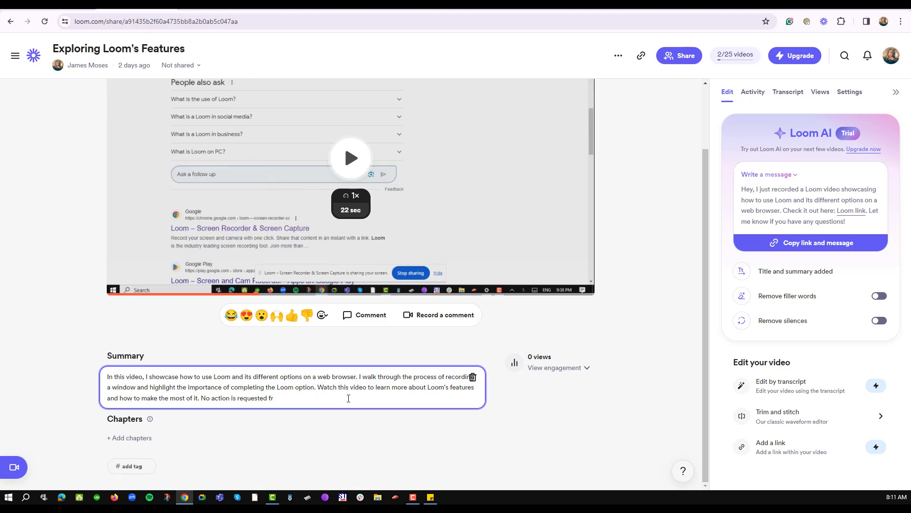
key(BackSpace)
key(BackSpace)
key(BackSpace)
key(BackSpace)
key(BackSpace)
key(BackSpace)
key(BackSpace)
key(BackSpace)
key(BackSpace)
key(BackSpace)
key(BackSpace)
key(BackSpace)
key(BackSpace)
key(BackSpace)
key(BackSpace)
key(BackSpace)
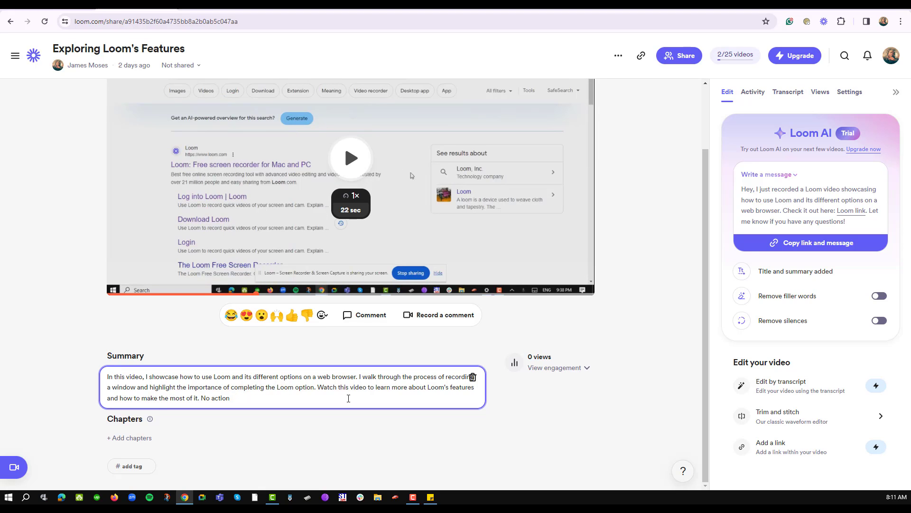
text(sa)
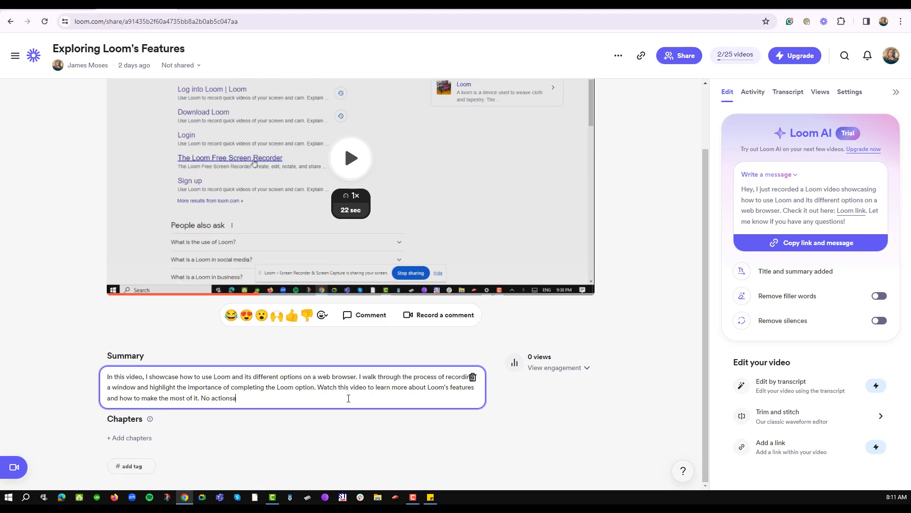
text(dfghjkl)
key(Return)
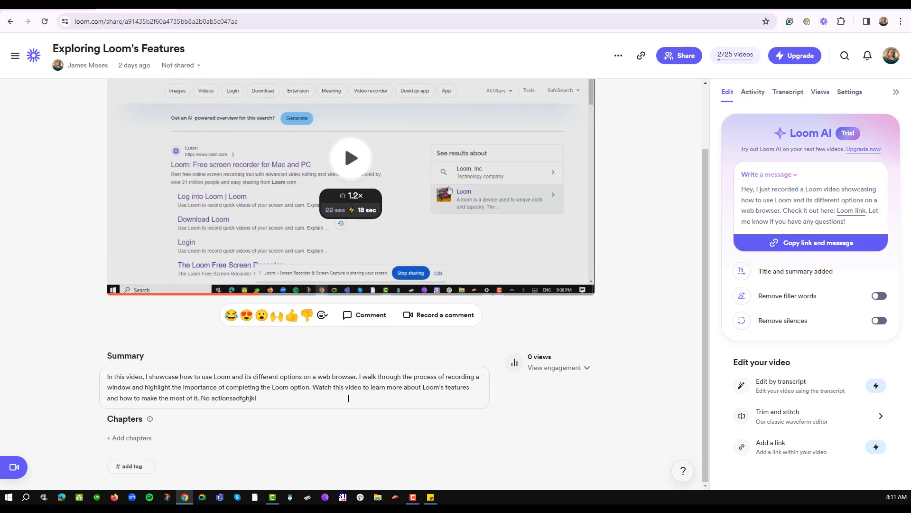
click(256, 399)
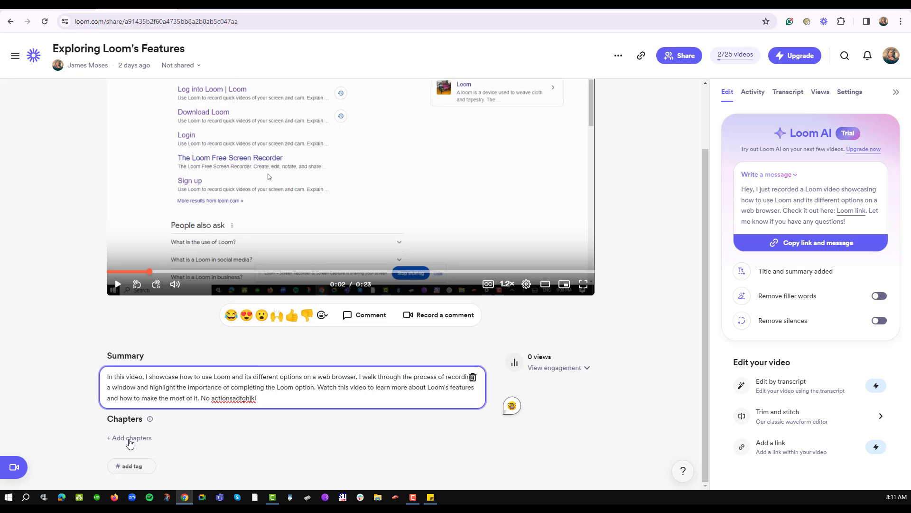
click(130, 443)
scroll(255, 404, down, 1)
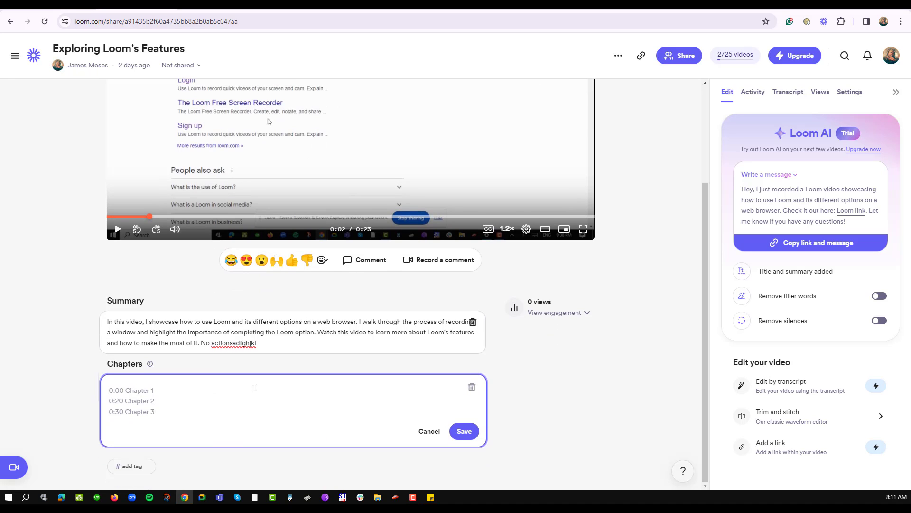
text(0)
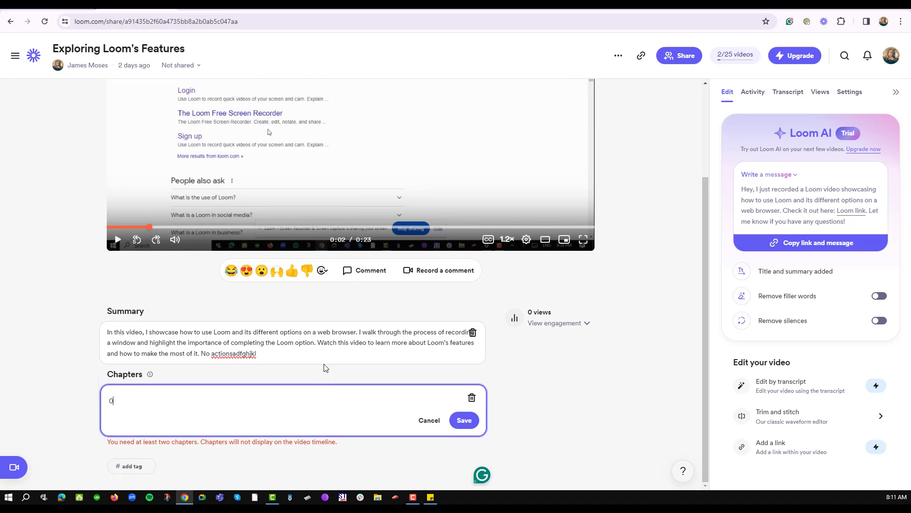
text(.1 chapter one)
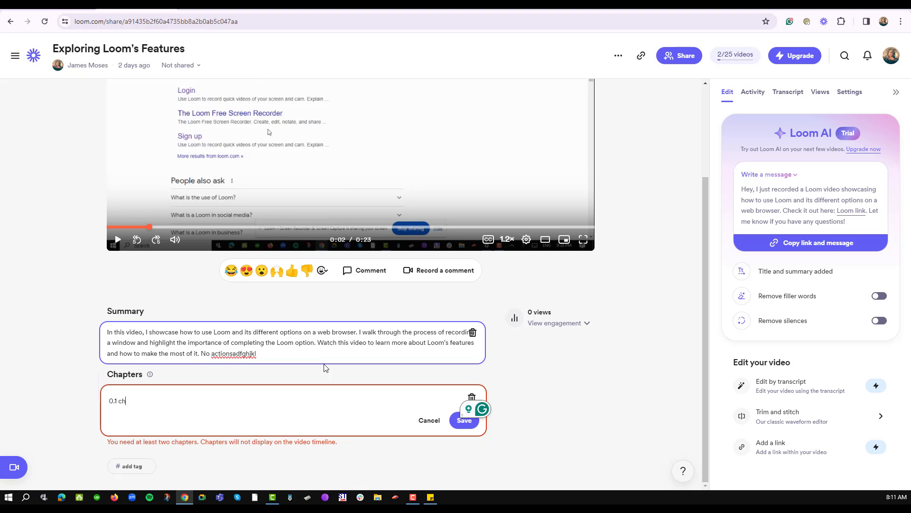
triple_click(156, 401)
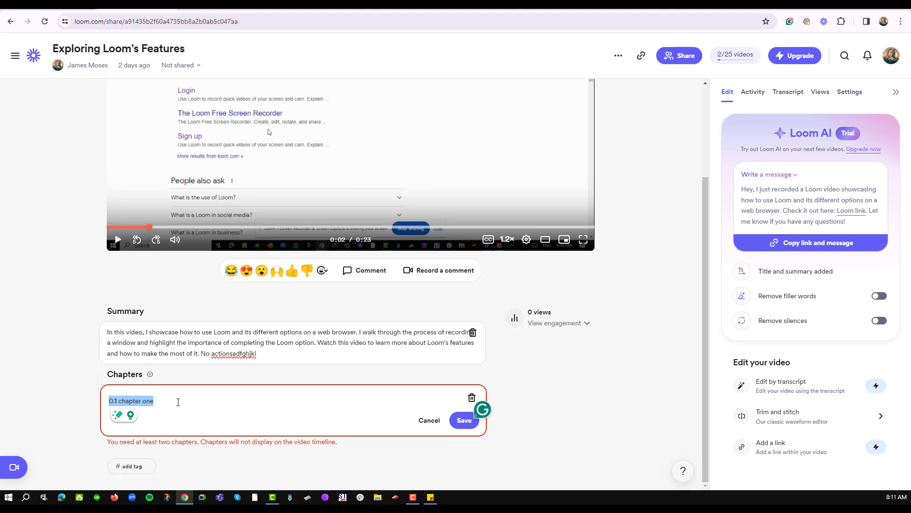
key(ctrl+c)
key(End)
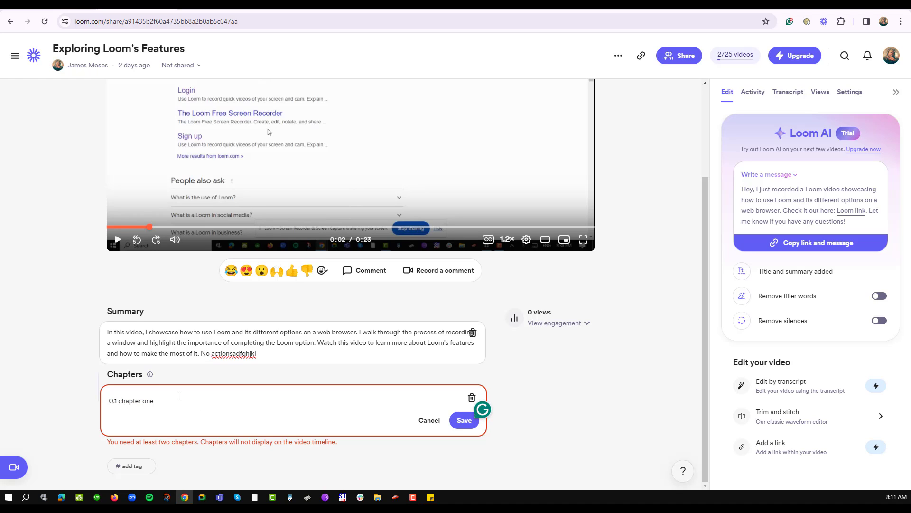
key(Return)
key(ctrl+v)
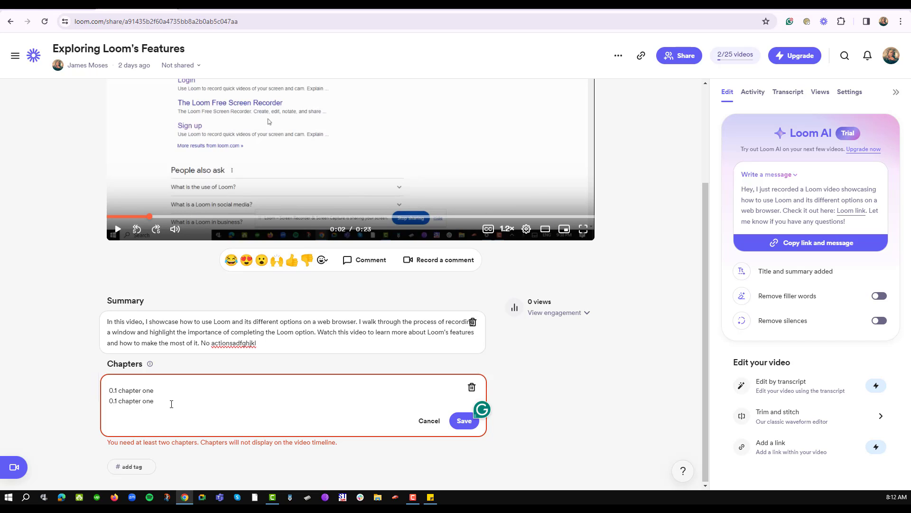
drag(109, 393, 169, 401)
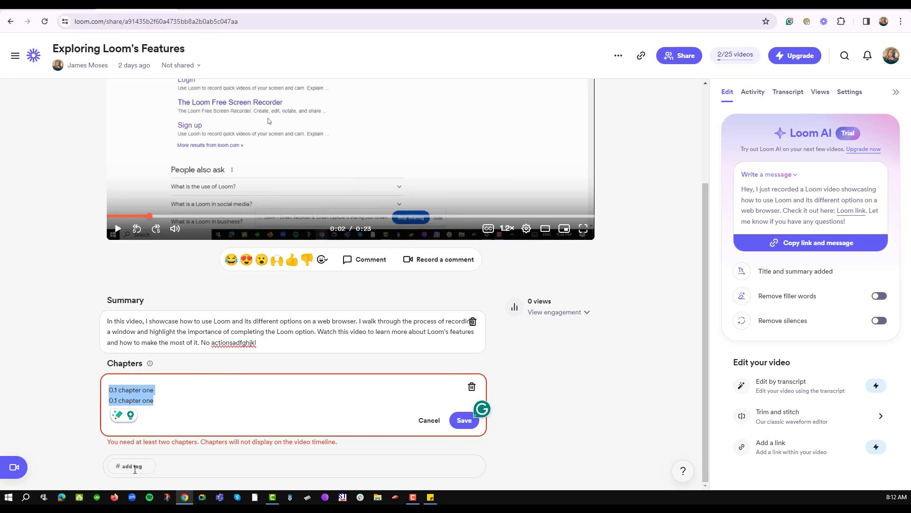
click(135, 468)
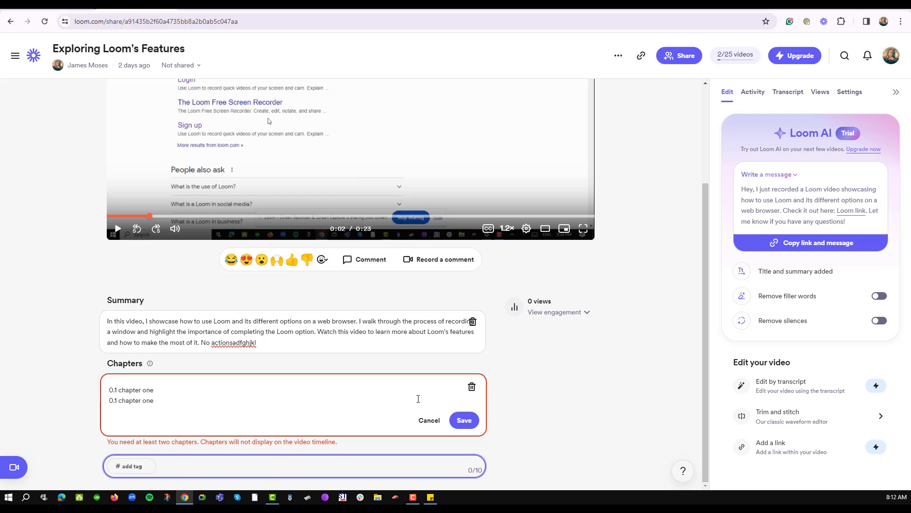
click(472, 388)
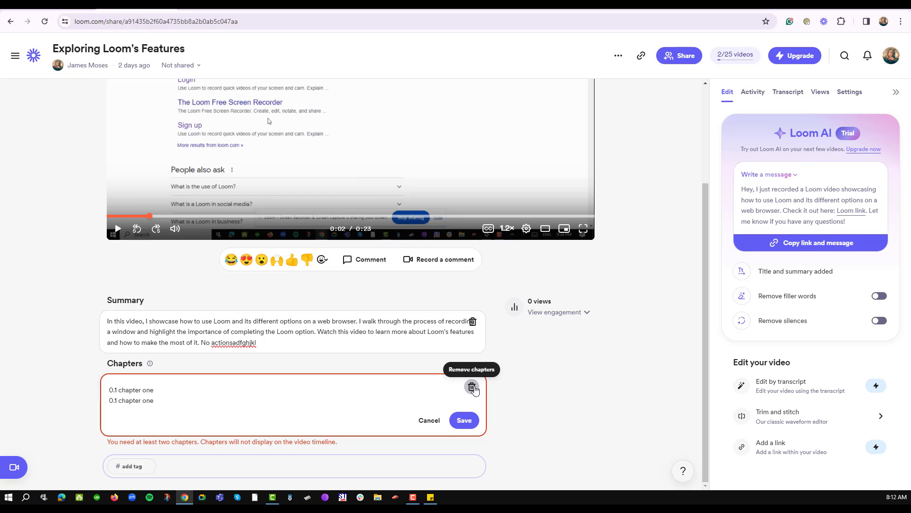
click(493, 399)
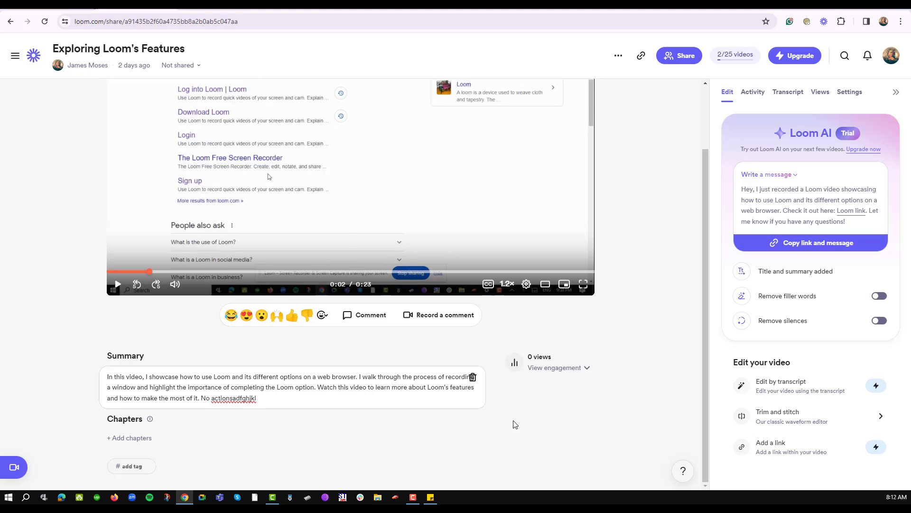
Step: Draft the comment 'dfghjkhjkjhkgjklgjl' at 0:02, then bring up the title, summary and chapters editing options
click(357, 322)
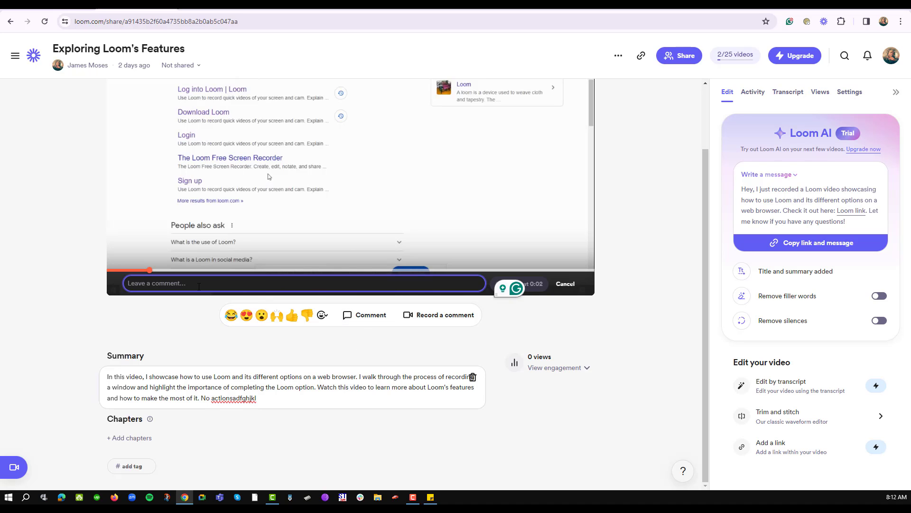
text(dfghjkhjkjhkgjklgjl)
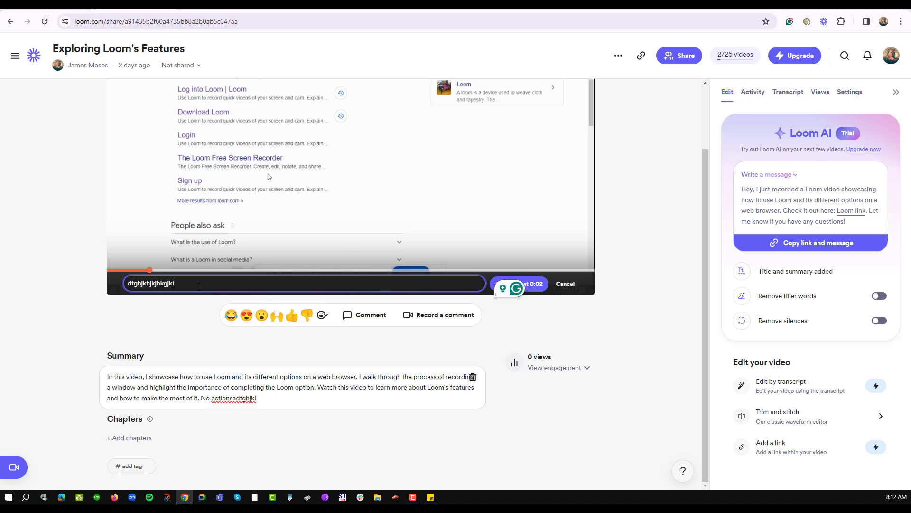
click(539, 289)
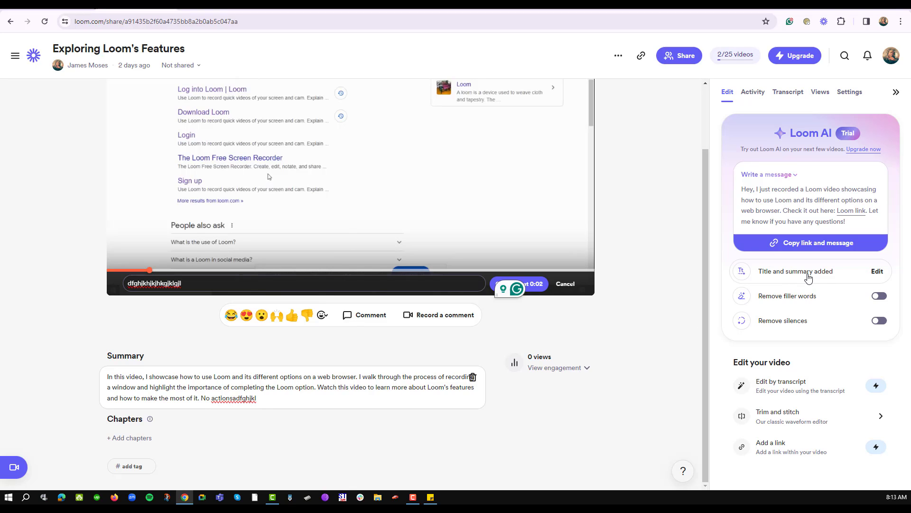
click(810, 276)
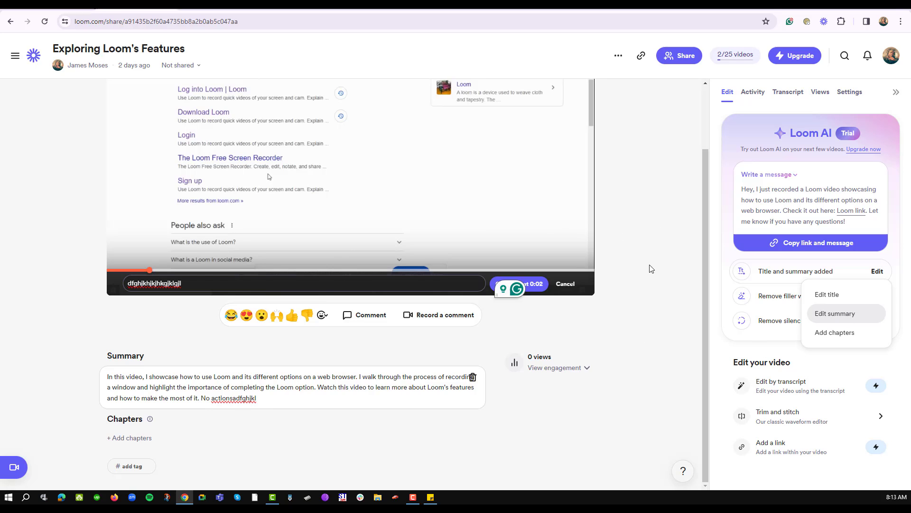
Step: Post the drafted comment at the 0:02 mark of the video
scroll(664, 313, up, 2)
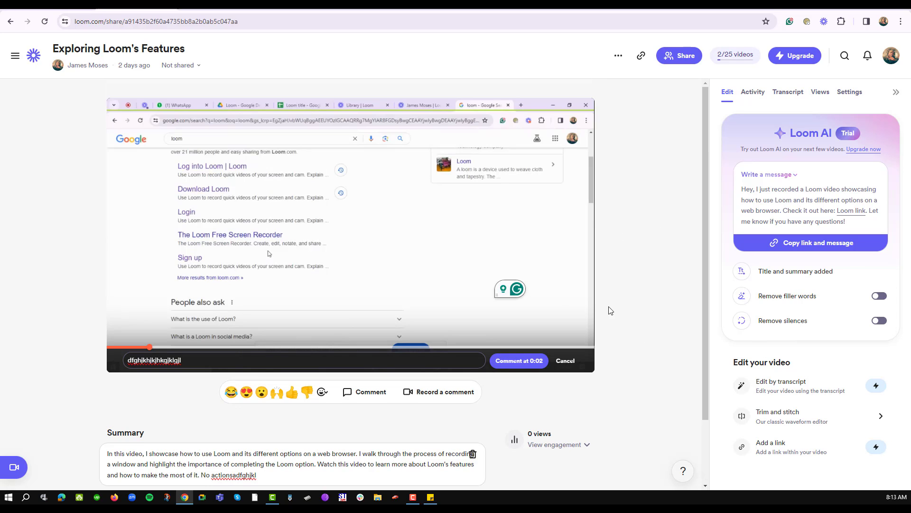
click(525, 366)
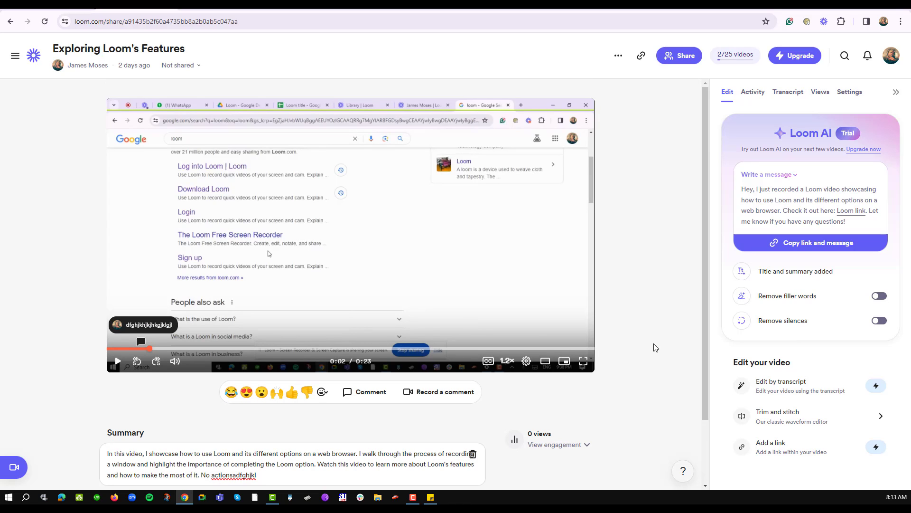